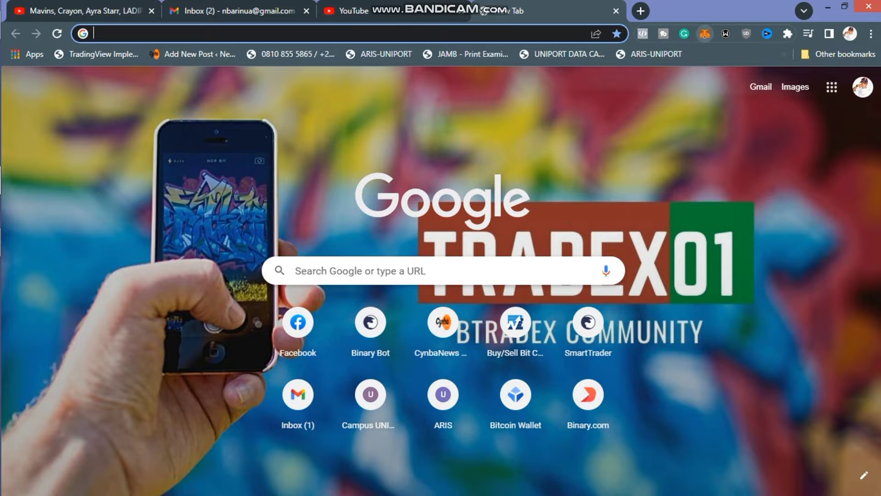
# Open the Networks page in MetaMask Settings through the account menu.
pyautogui.click(705, 33)
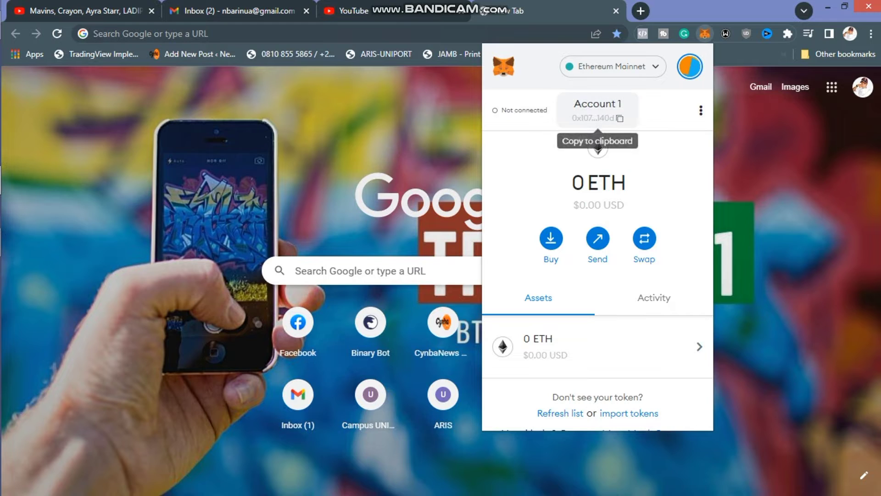
pyautogui.click(690, 66)
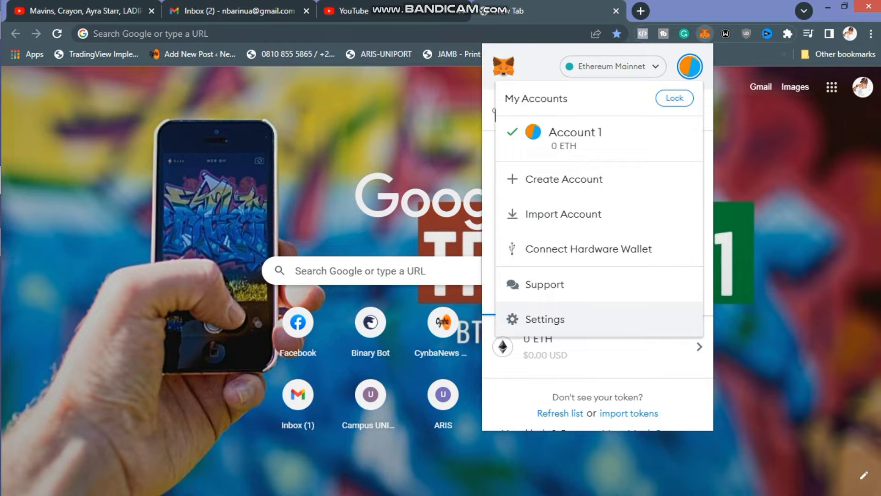
pyautogui.click(538, 318)
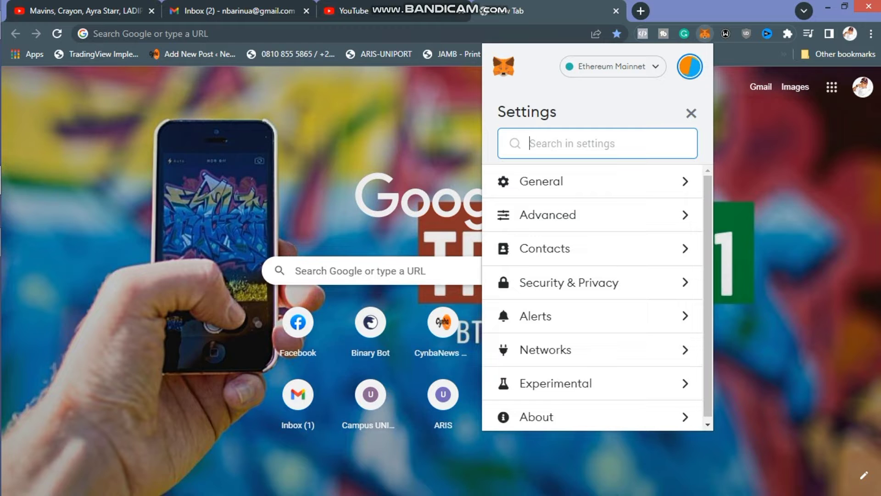
pyautogui.click(545, 348)
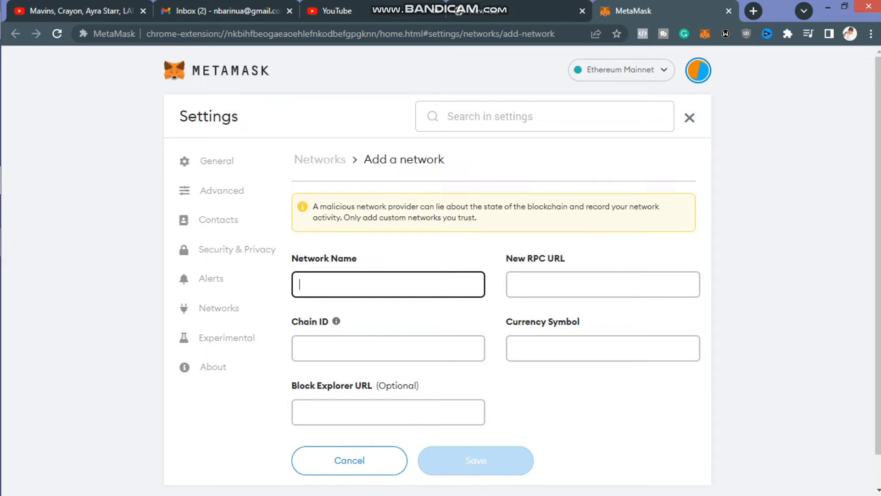
# Move to the New RPC URL field of the Polygon Mainnet network form.
pyautogui.press('Tab')
pyautogui.write('https://polygon-rpc.com/')
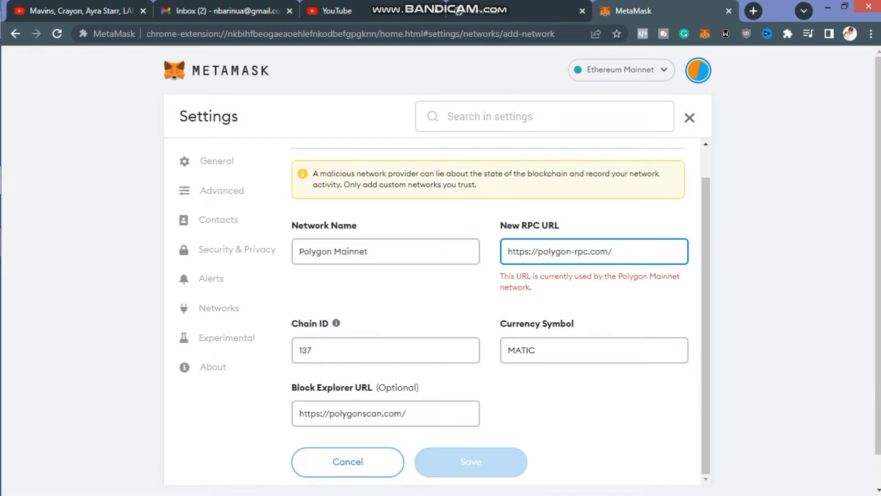
# Make Polygon Mainnet the active network from the network dropdown, then open the networks settings page.
pyautogui.click(620, 70)
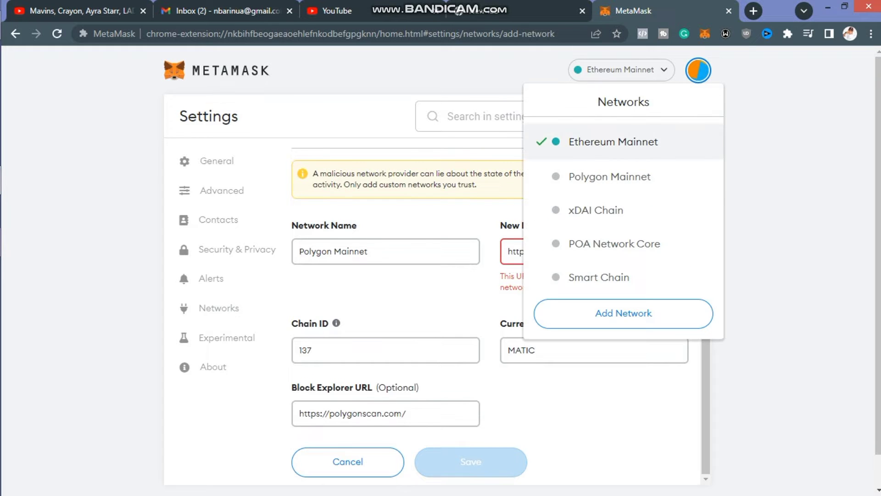
pyautogui.click(610, 177)
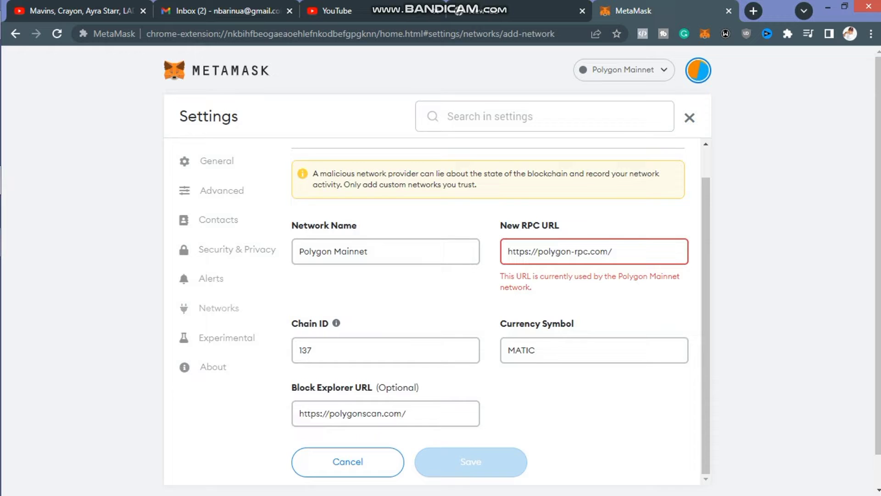
pyautogui.click(219, 308)
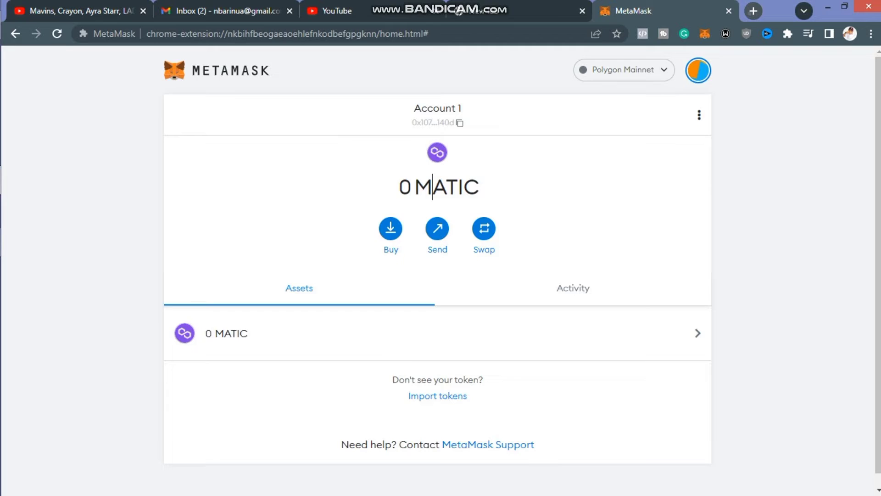
# Load coinmarketcap.com in a new browser tab, then return to the MetaMask tab.
pyautogui.click(753, 10)
pyautogui.write('C')
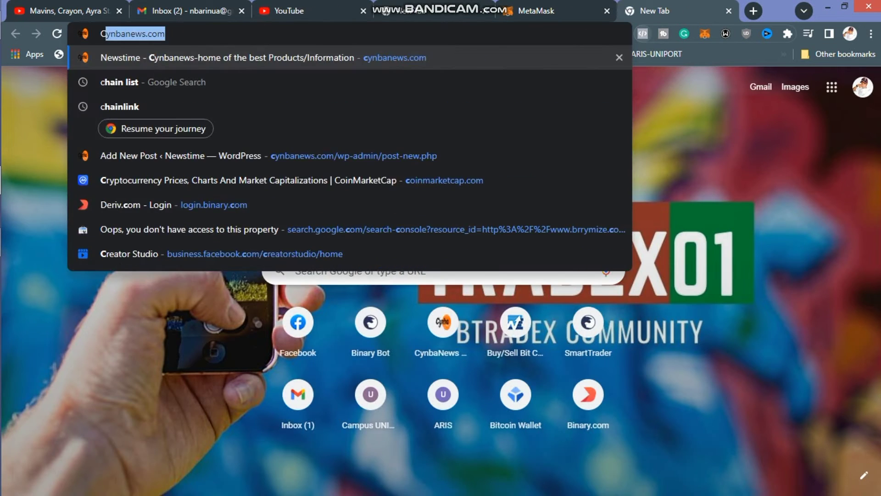
pyautogui.write('OIN')
pyautogui.press('Return')
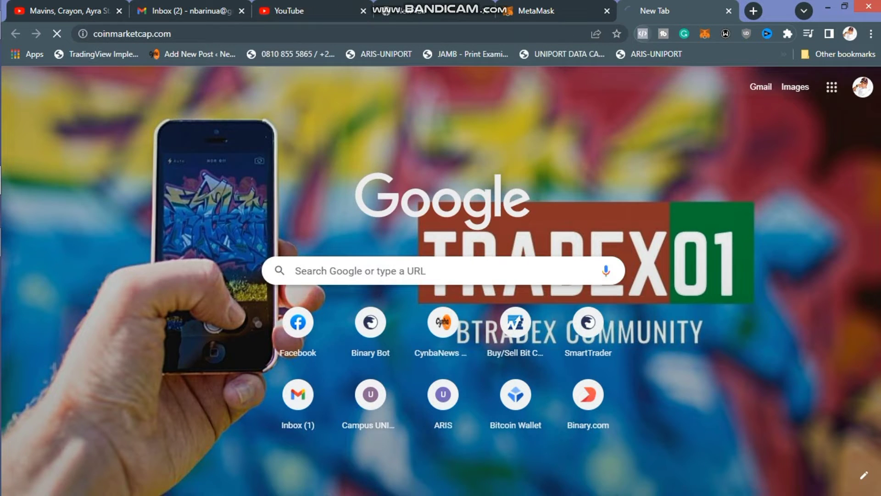
pyautogui.click(537, 11)
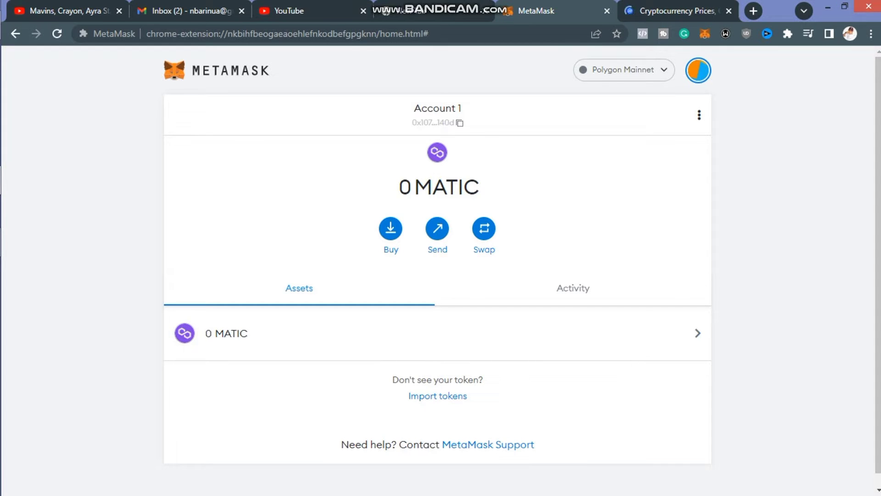
# Bring up the saved Polygon Mainnet network details via the accounts menu and Settings.
pyautogui.click(699, 114)
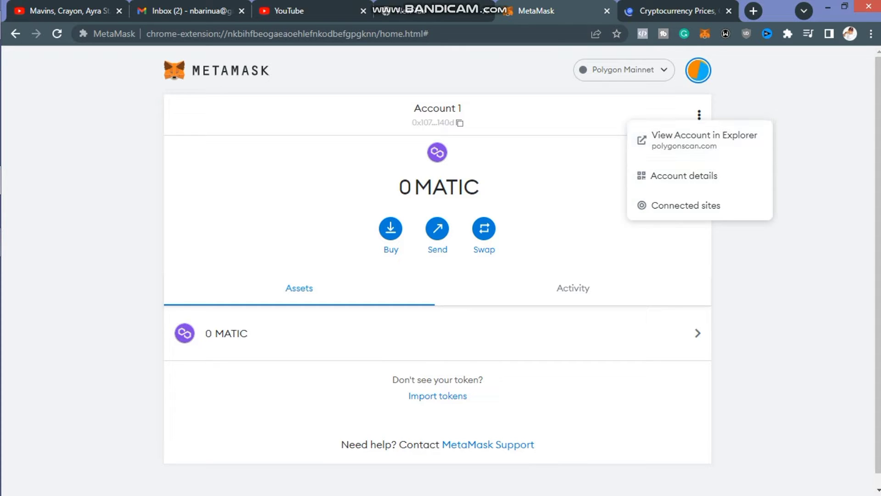
pyautogui.click(536, 444)
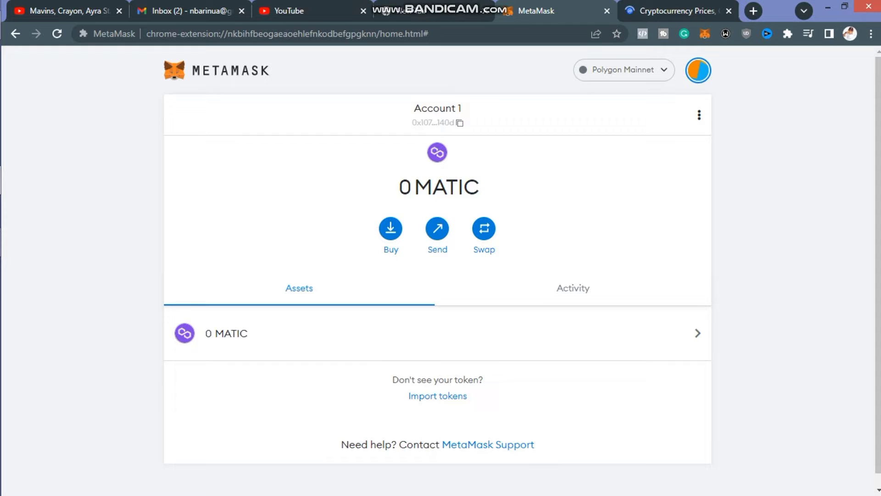
pyautogui.click(698, 70)
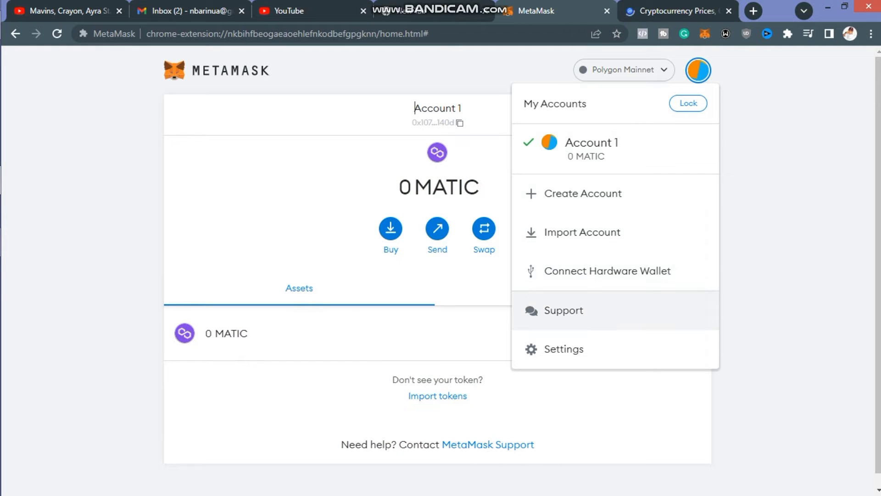
pyautogui.click(565, 349)
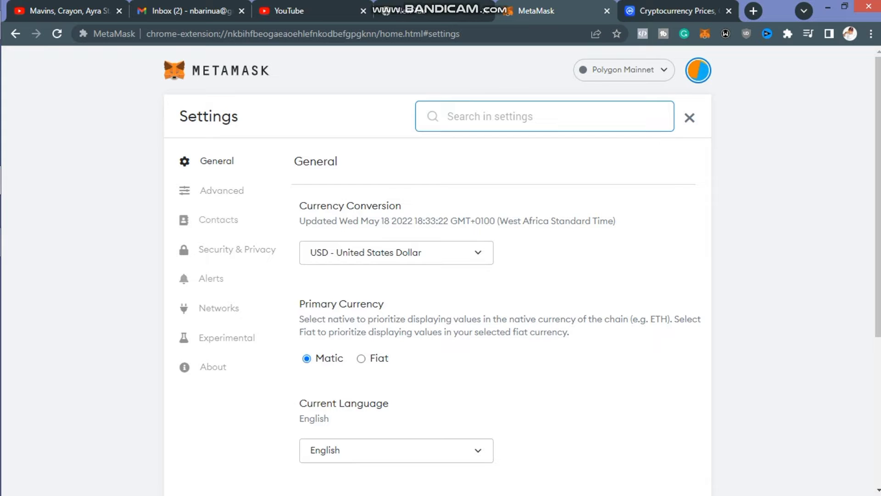
pyautogui.click(219, 307)
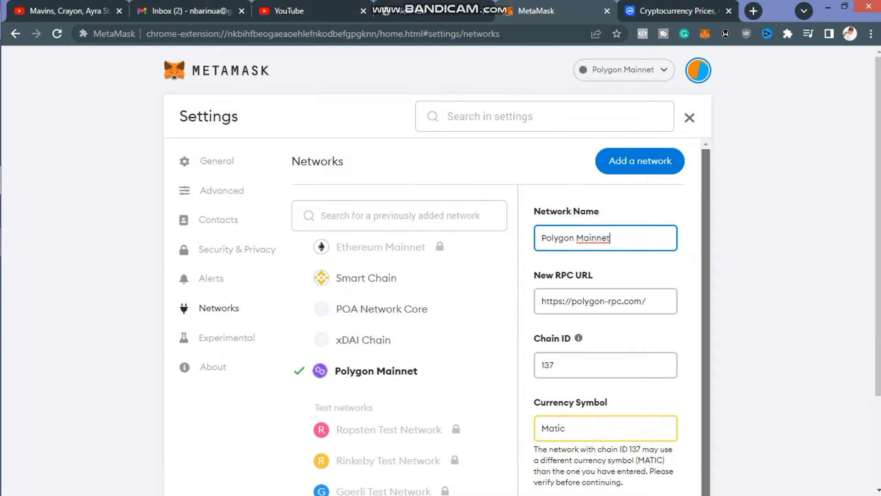
pyautogui.scroll(-1, 482, 310)
# Paste the PolygonScan address into Block Explorer URL and return to the wallet home.
pyautogui.click(606, 490)
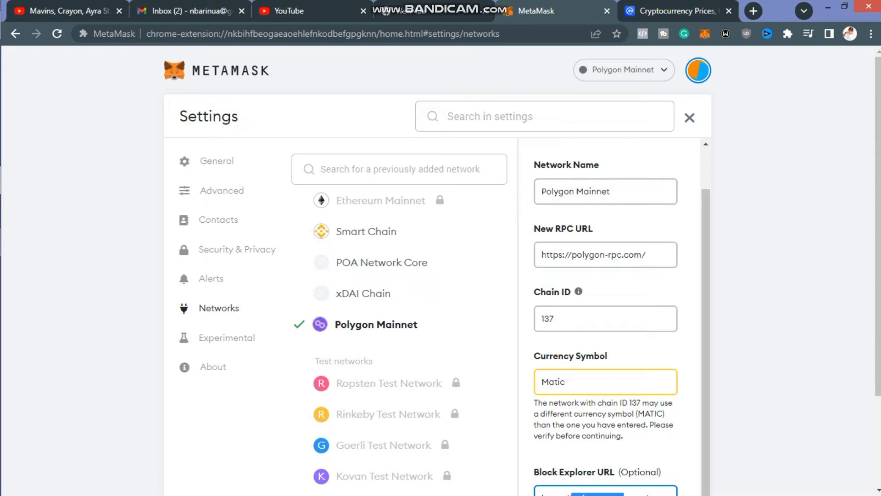
pyautogui.hotkey('ctrl', 'a')
pyautogui.rightClick(622, 491)
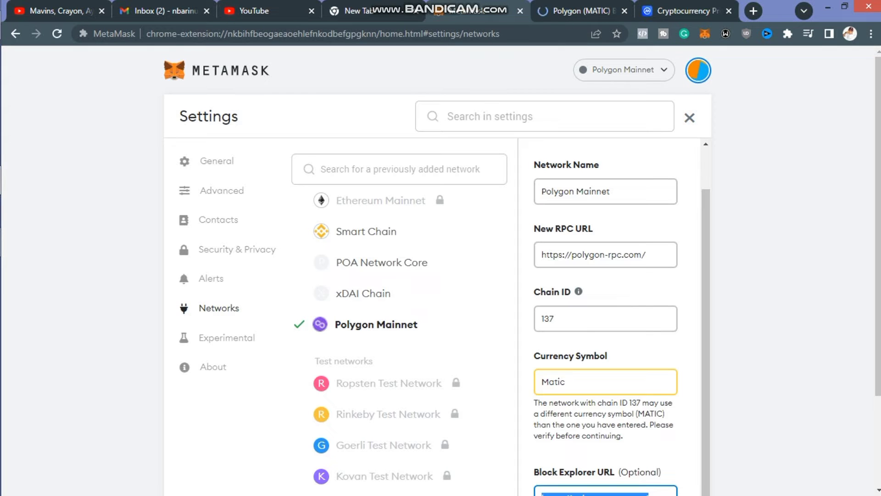
pyautogui.press('Return')
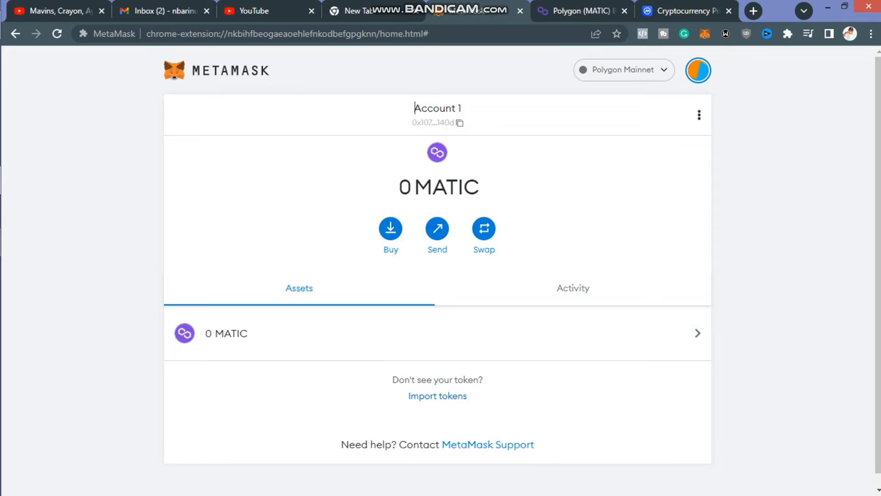
# Start a custom token import and clear stray text from the Token Contract Address field.
pyautogui.click(458, 396)
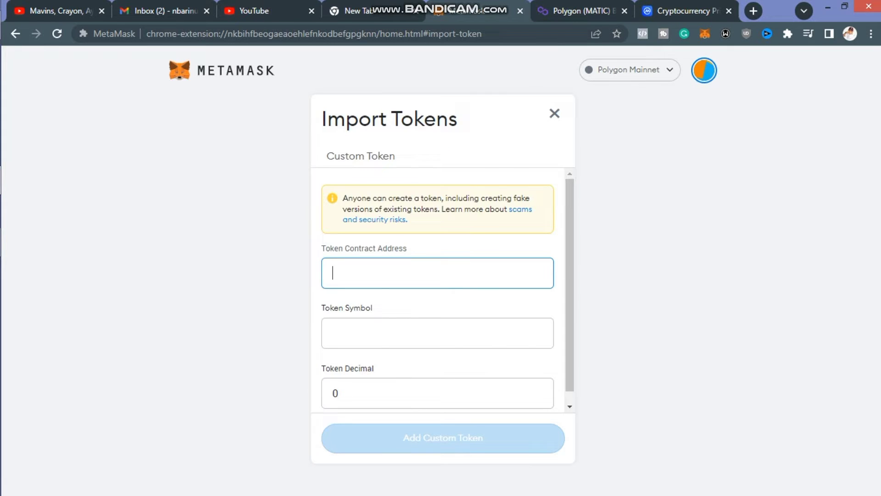
pyautogui.press('Down')
pyautogui.write('U')
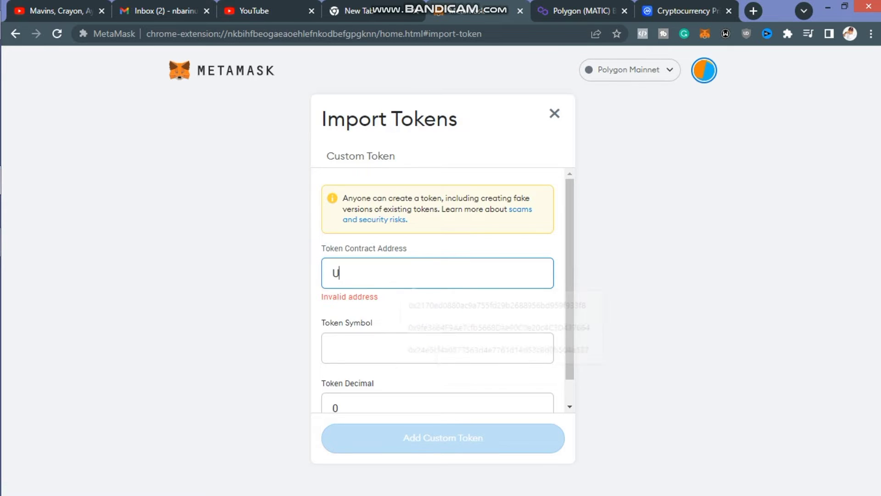
pyautogui.write('SD')
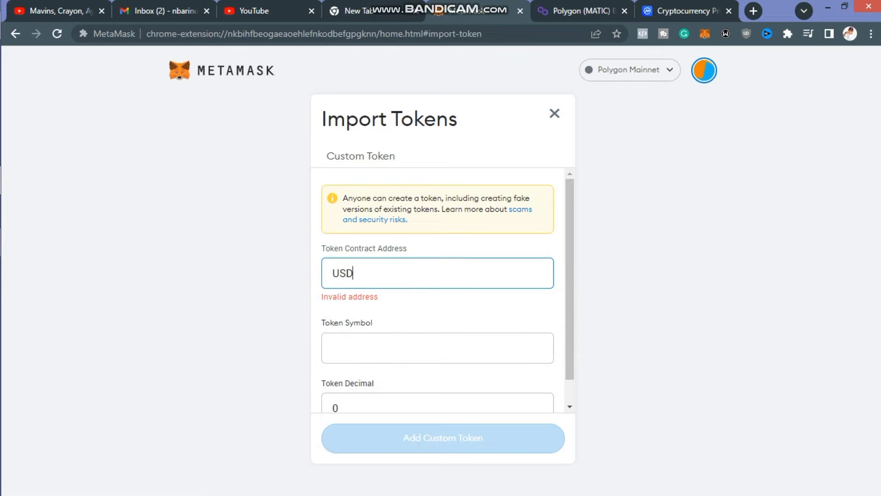
pyautogui.press('BackSpace')
pyautogui.press('BackSpace')
pyautogui.press('BackSpace')
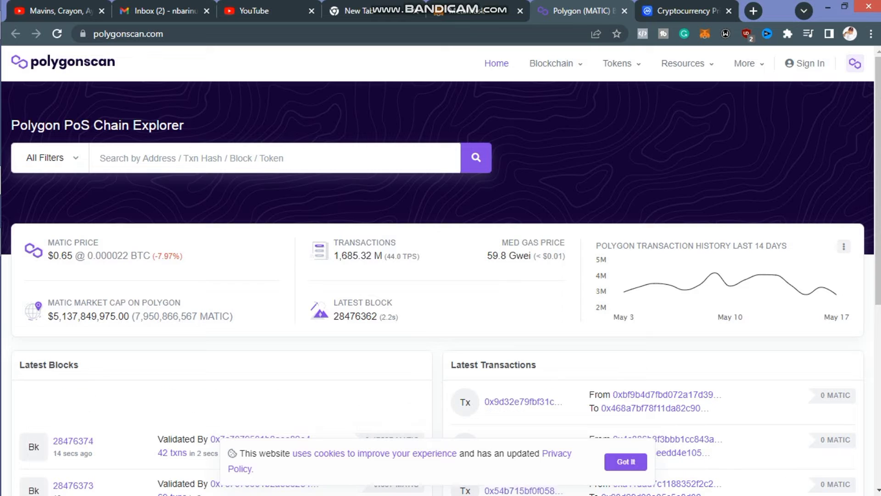
# Search PolygonScan for USDT and copy its contract address.
pyautogui.click(276, 158)
pyautogui.write('US')
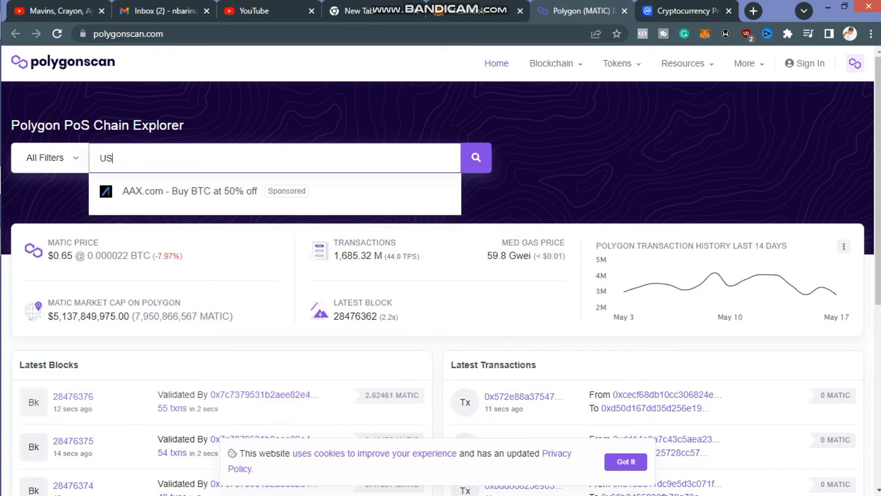
pyautogui.write('DR')
pyautogui.press('BackSpace')
pyautogui.write('T')
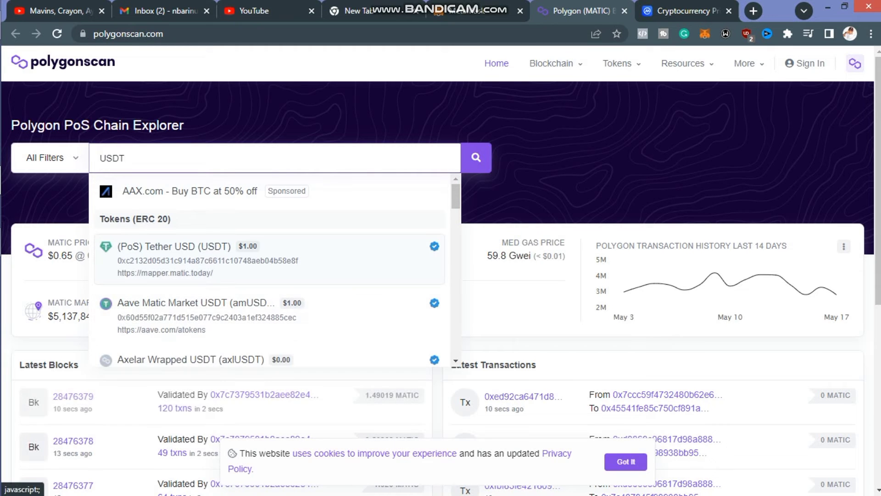
pyautogui.press('Return')
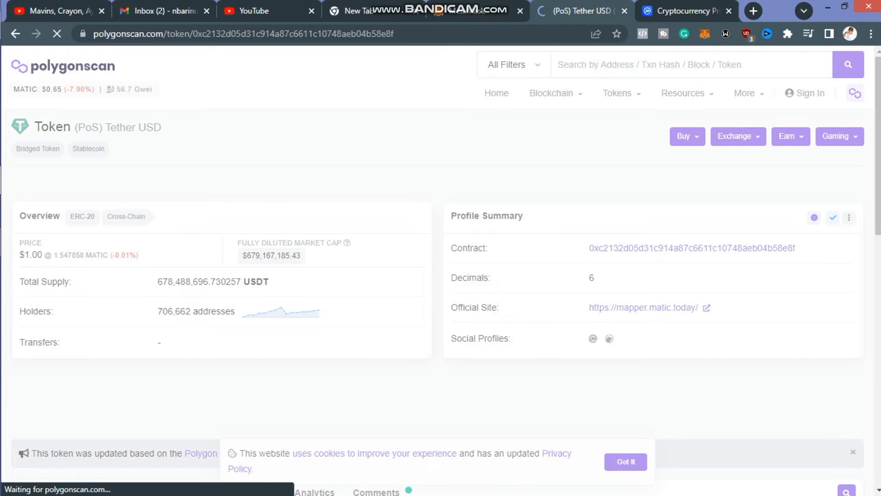
pyautogui.click(804, 248)
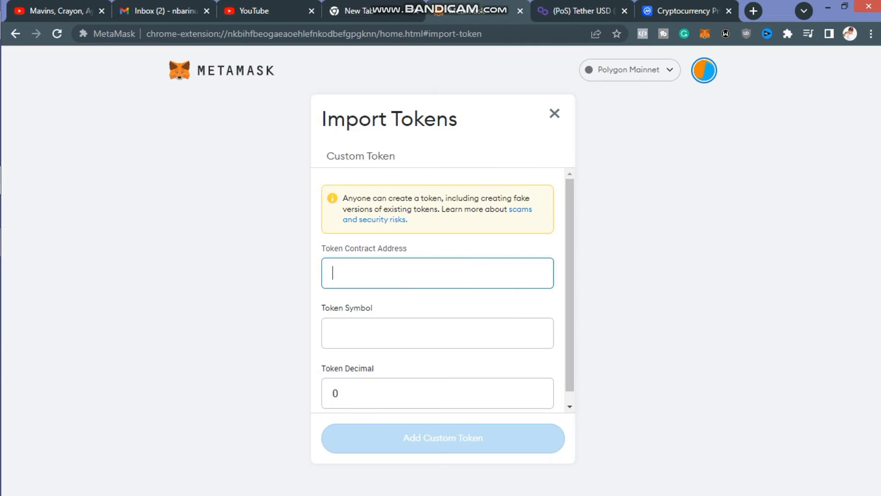
# Paste the USDT address into Import Tokens, add and import it, then return to assets.
pyautogui.click(365, 10)
pyautogui.click(412, 274)
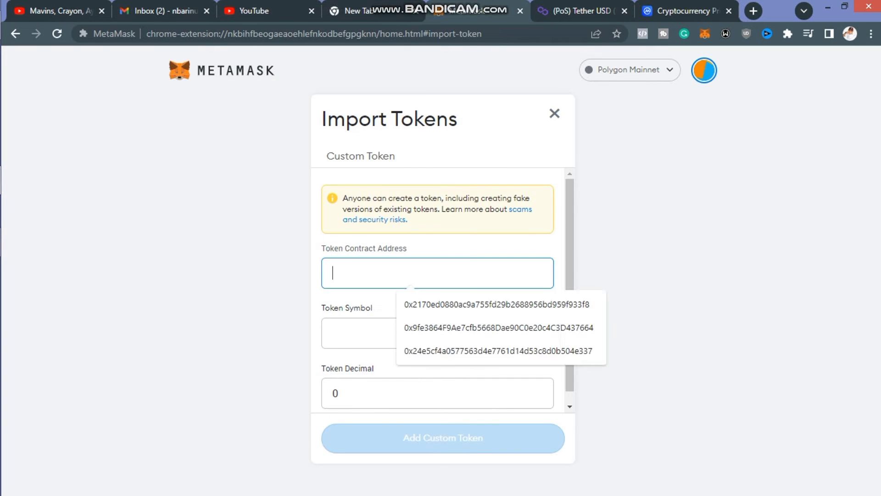
pyautogui.rightClick(412, 277)
pyautogui.click(444, 353)
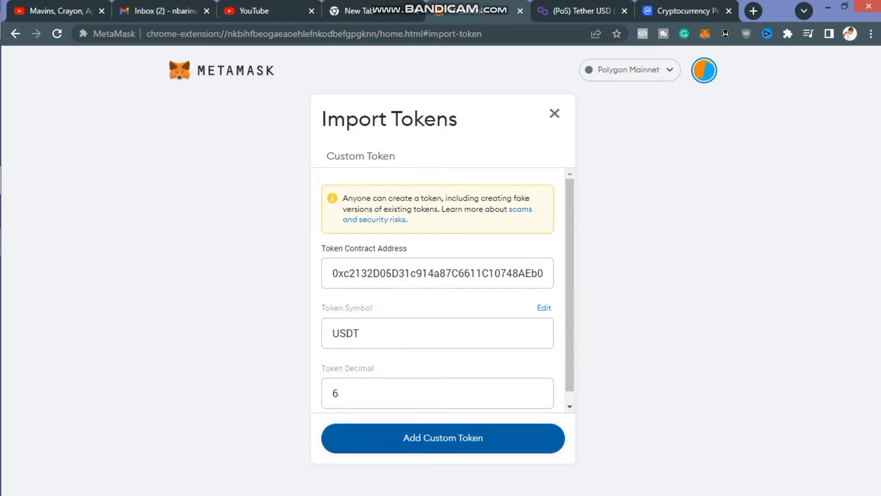
pyautogui.click(442, 439)
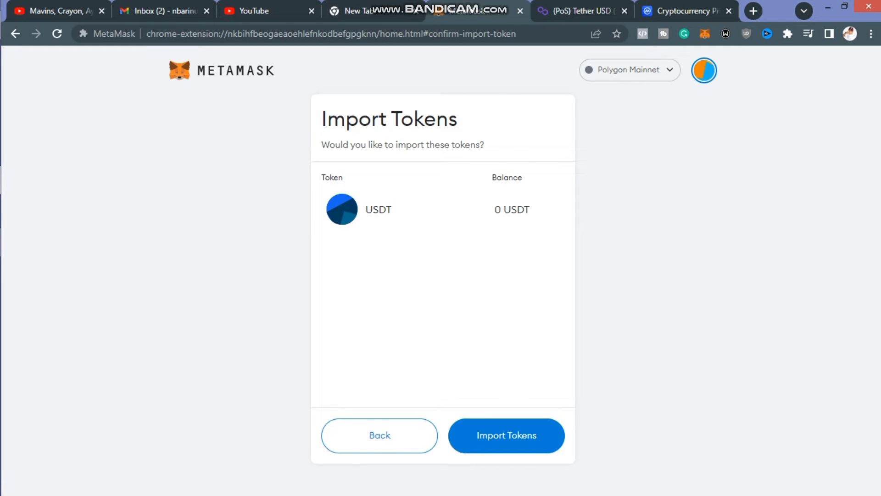
pyautogui.click(507, 435)
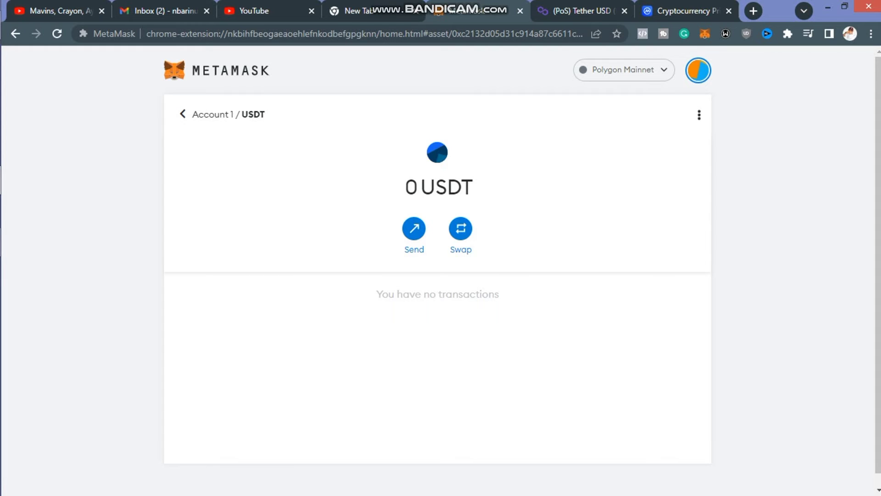
pyautogui.click(182, 114)
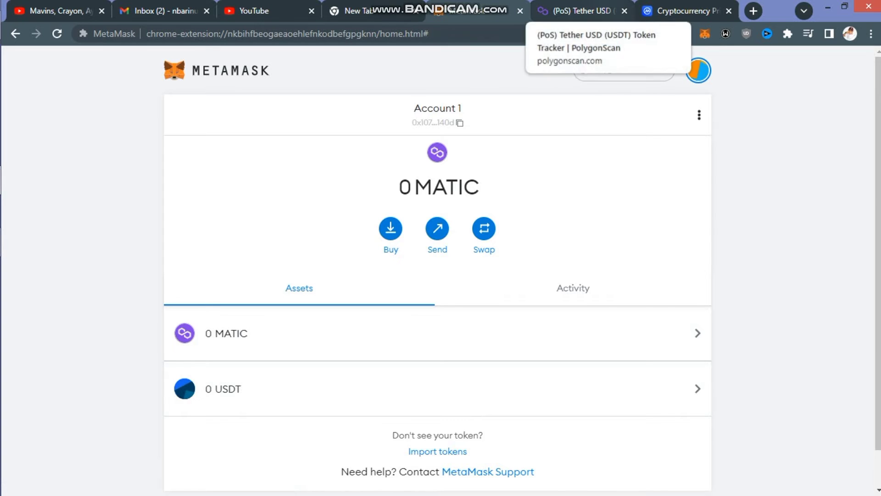
# Search PolygonScan for HuobiToken (HT) and copy its contract address.
pyautogui.click(586, 11)
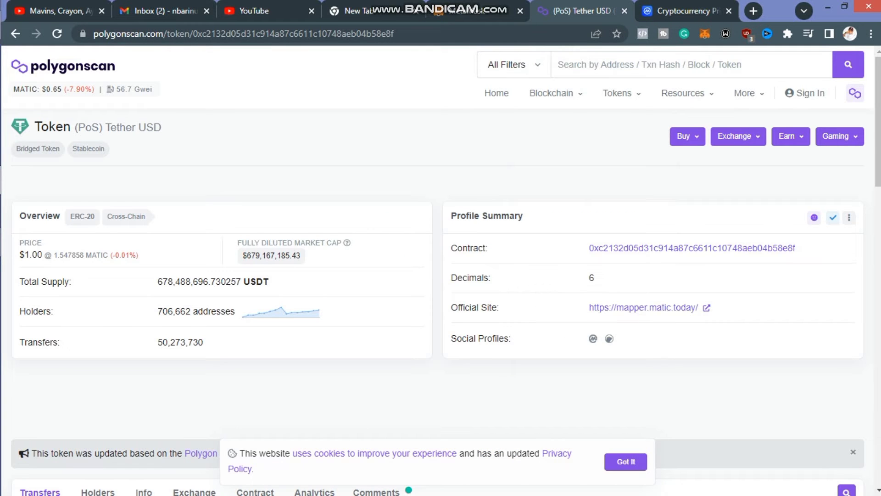
pyautogui.click(558, 65)
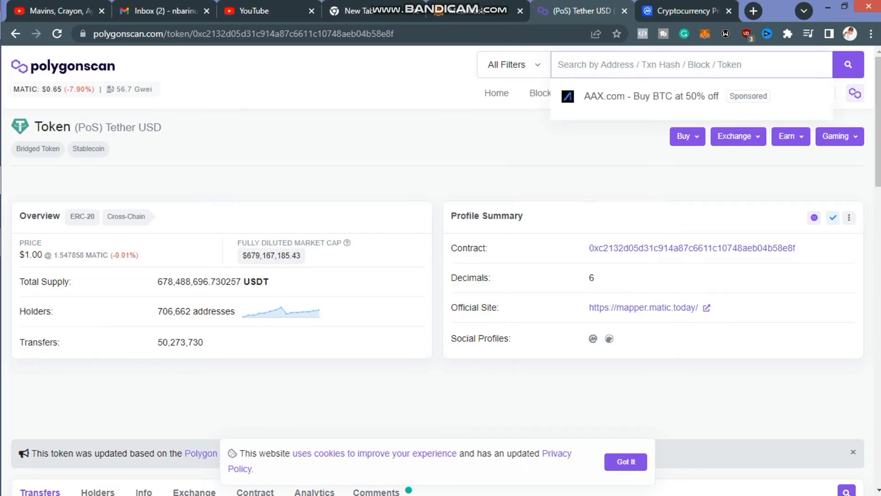
pyautogui.write('B')
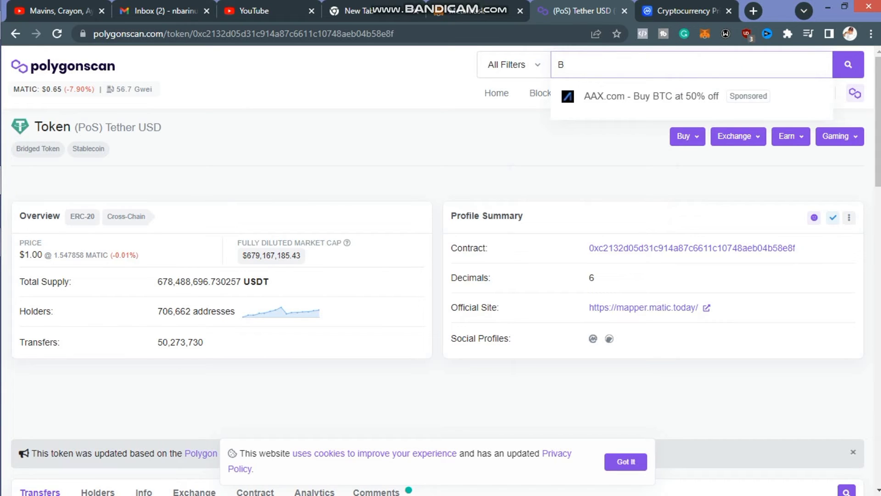
pyautogui.write('IT')
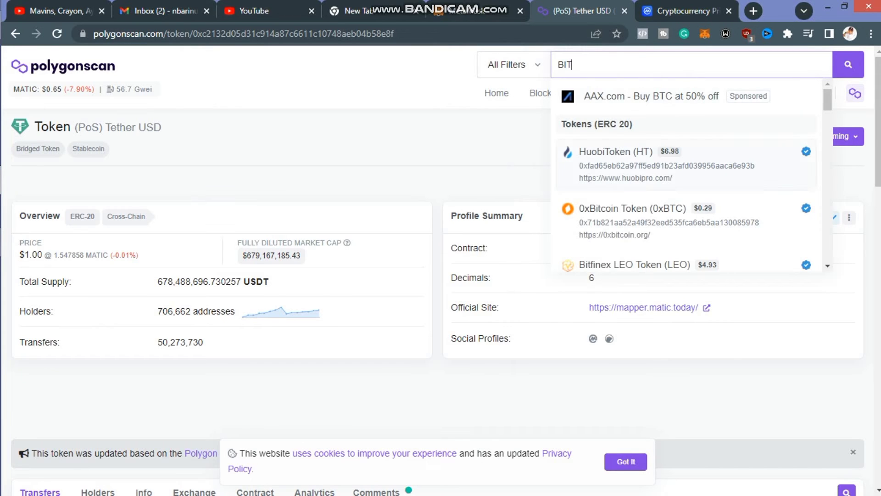
pyautogui.click(617, 152)
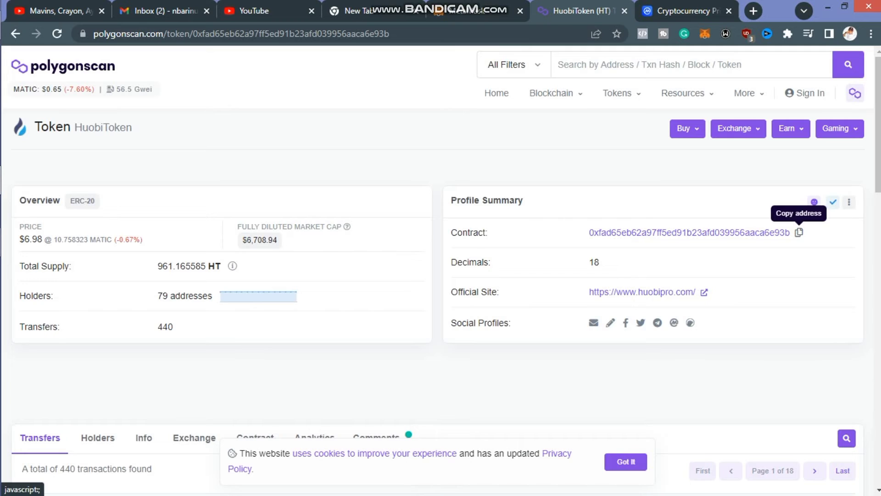
pyautogui.click(799, 232)
# Paste the HT contract address into Import Tokens, add and import it, then return to assets.
pyautogui.click(475, 11)
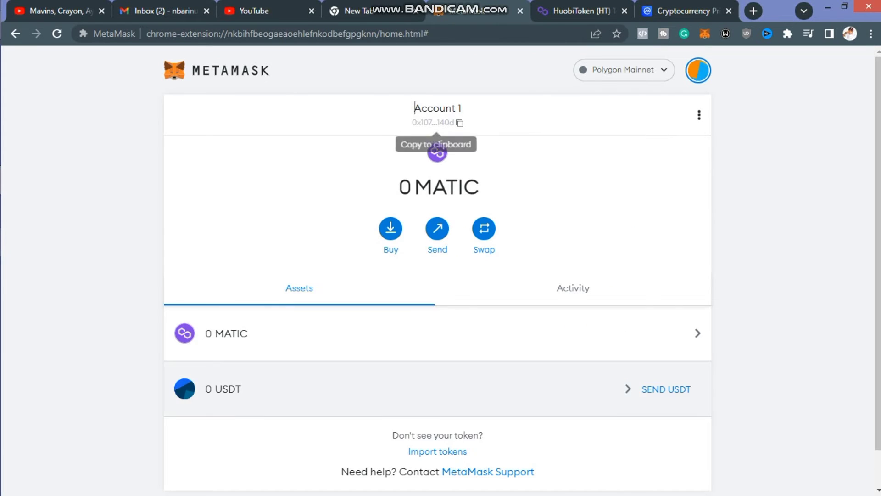
pyautogui.click(437, 450)
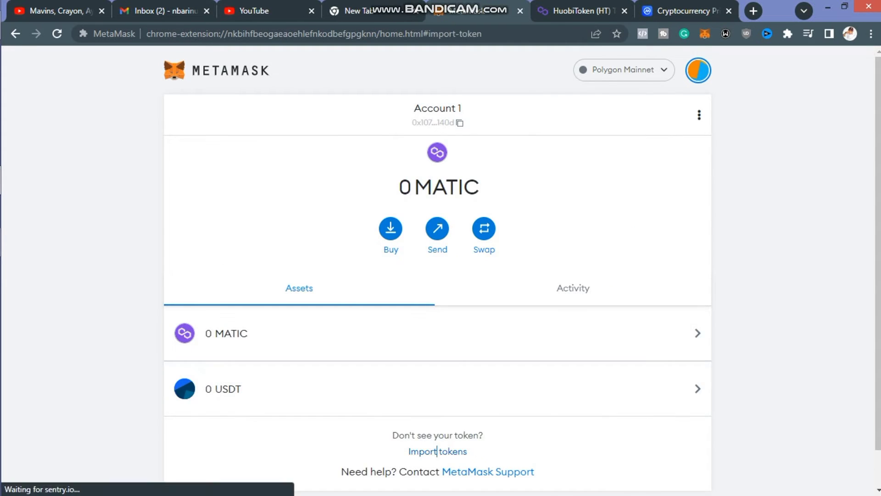
pyautogui.click(414, 273)
pyautogui.rightClick(457, 275)
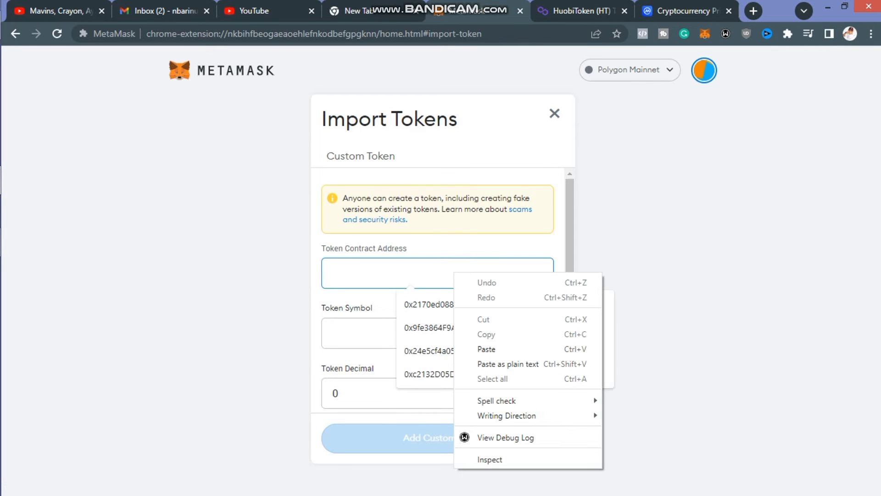
pyautogui.click(482, 348)
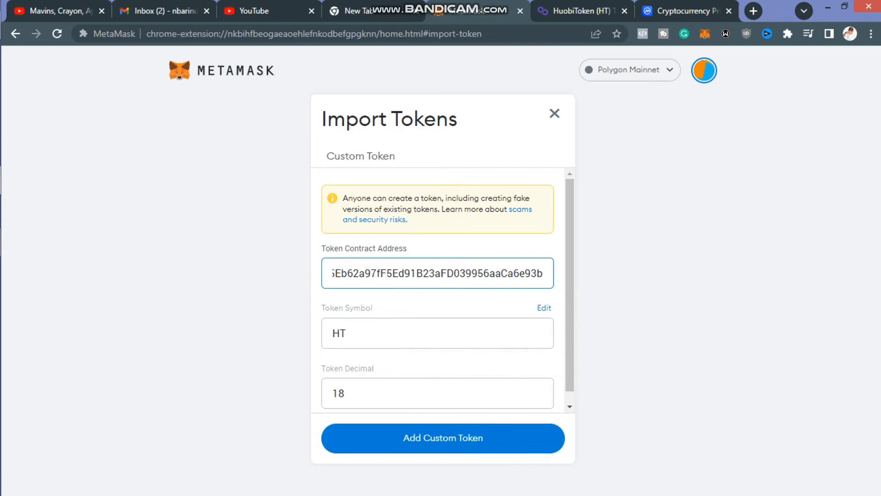
pyautogui.click(442, 438)
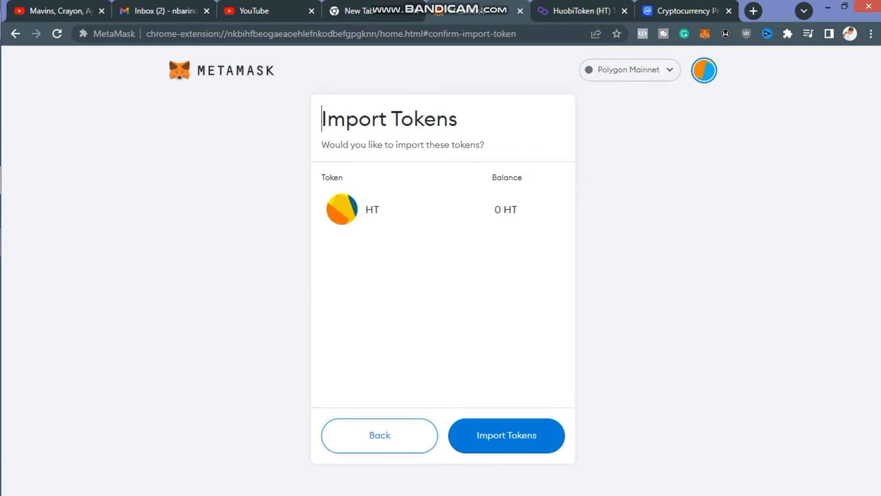
pyautogui.click(507, 435)
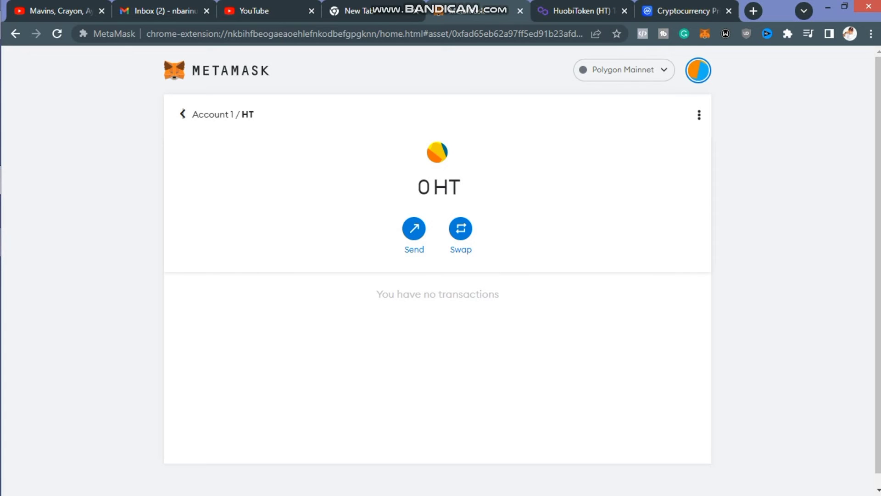
pyautogui.click(182, 114)
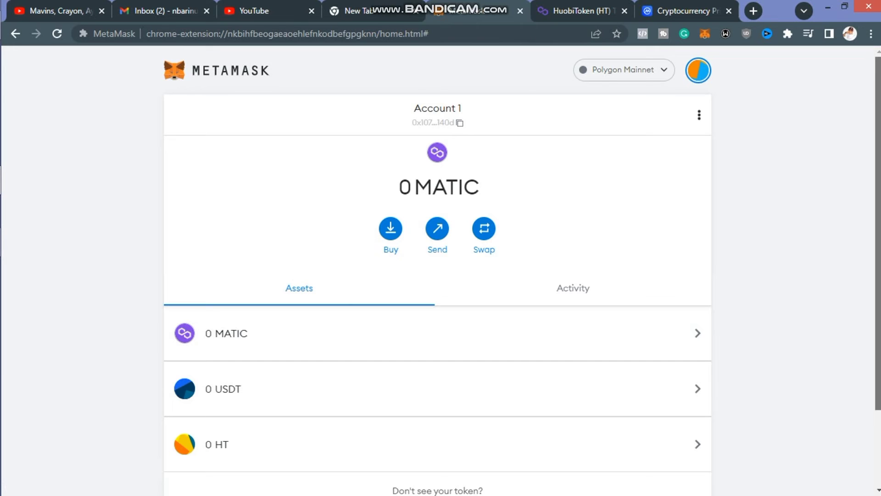
pyautogui.scroll(-3, 415, 109)
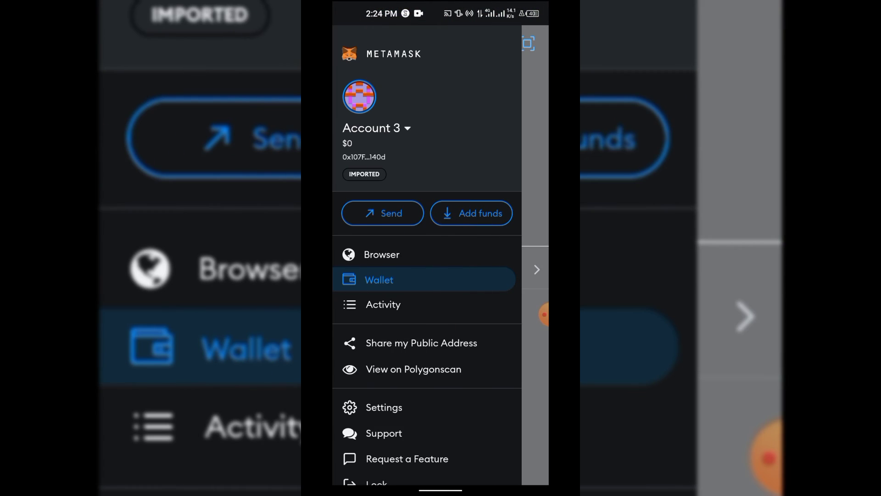
# Add Polygon (chain ID 137, MATIC) under Settings > Networks in MetaMask Mobile, then return to the wallet.
pyautogui.click(383, 389)
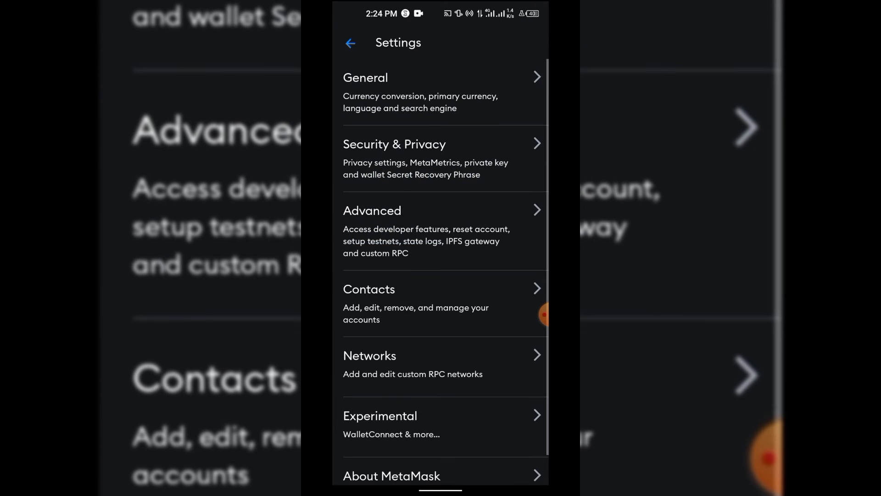
pyautogui.click(385, 324)
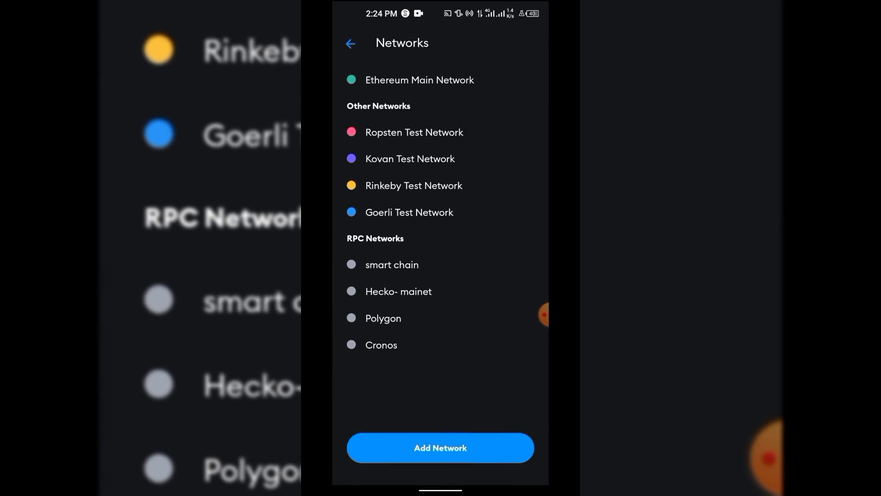
pyautogui.click(441, 448)
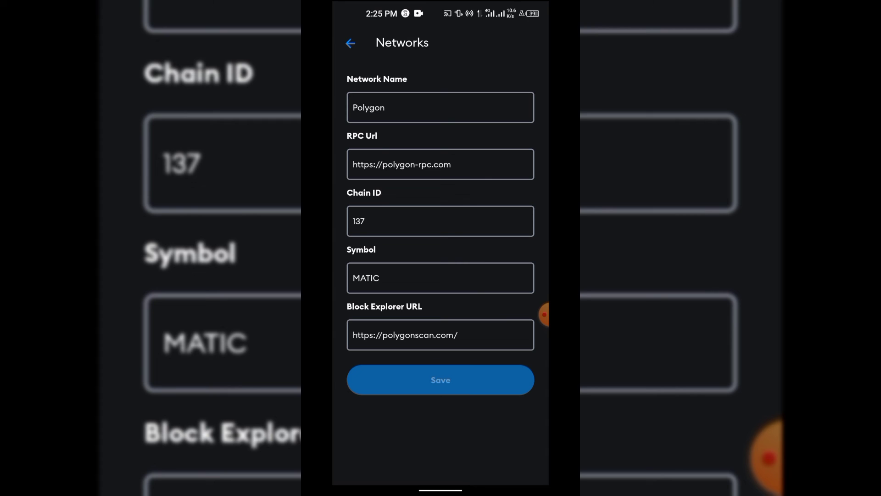
pyautogui.click(544, 315)
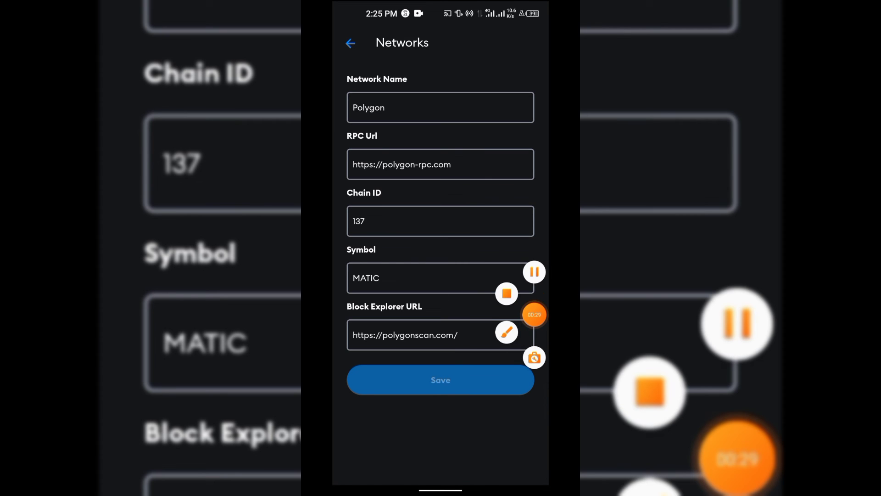
pyautogui.moveTo(549, 221); pyautogui.dragTo(523, 230)
pyautogui.moveTo(549, 186); pyautogui.dragTo(535, 187)
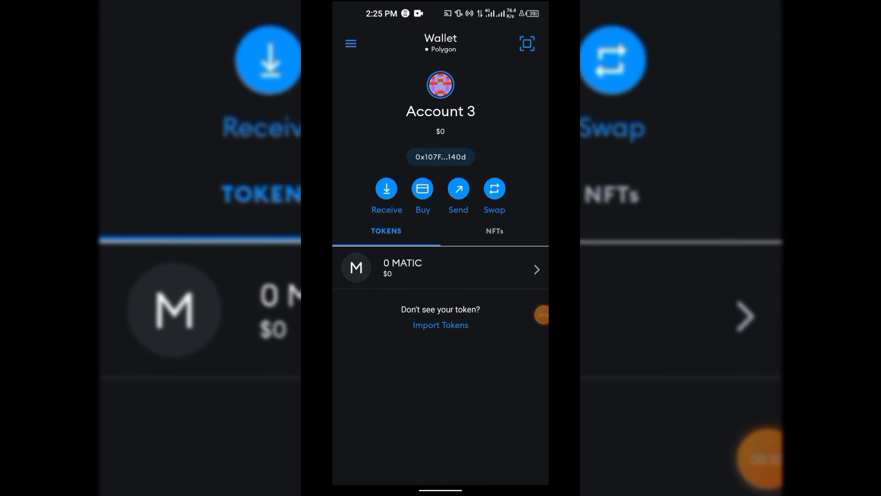
pyautogui.click(441, 43)
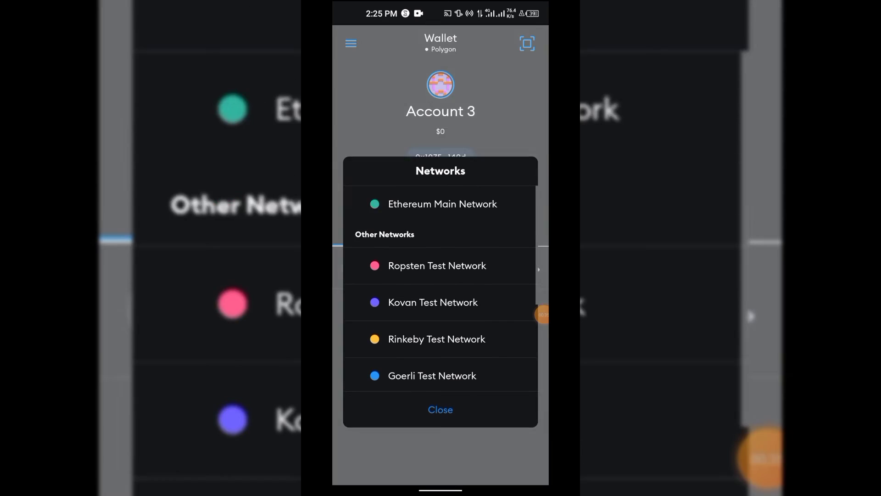
pyautogui.click(440, 409)
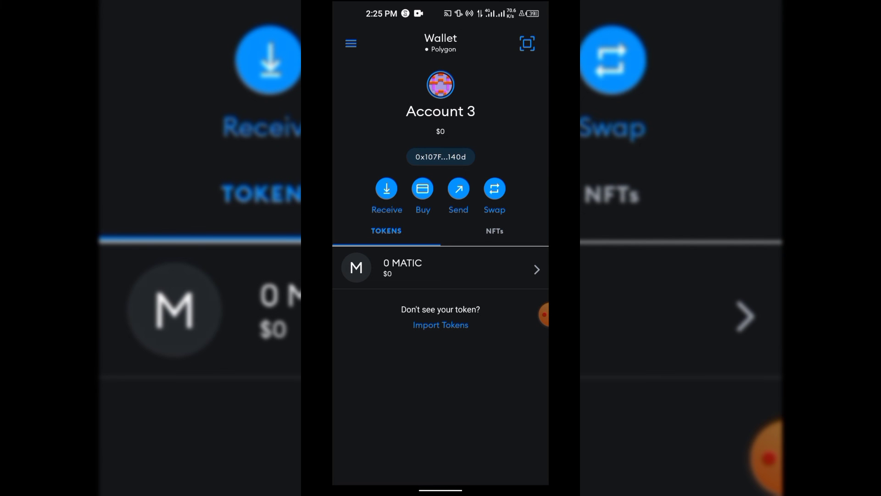